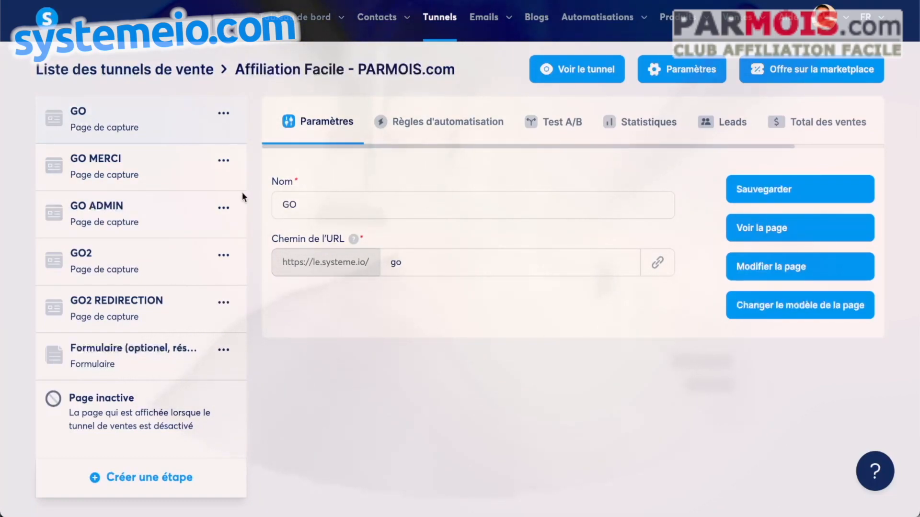
# Step: Open the GO capture page in the page editor
pyautogui.click(764, 271)
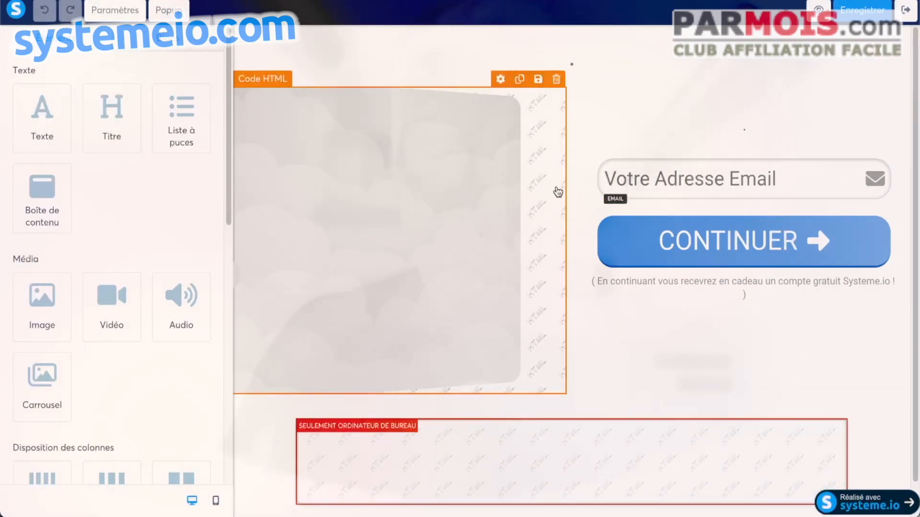
pyautogui.scroll(-8, 149, 188)
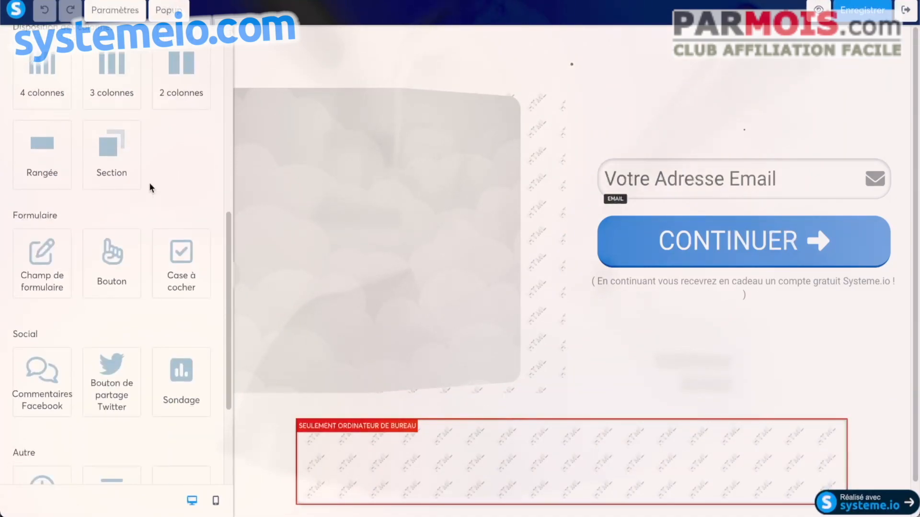
pyautogui.scroll(-2, 148, 185)
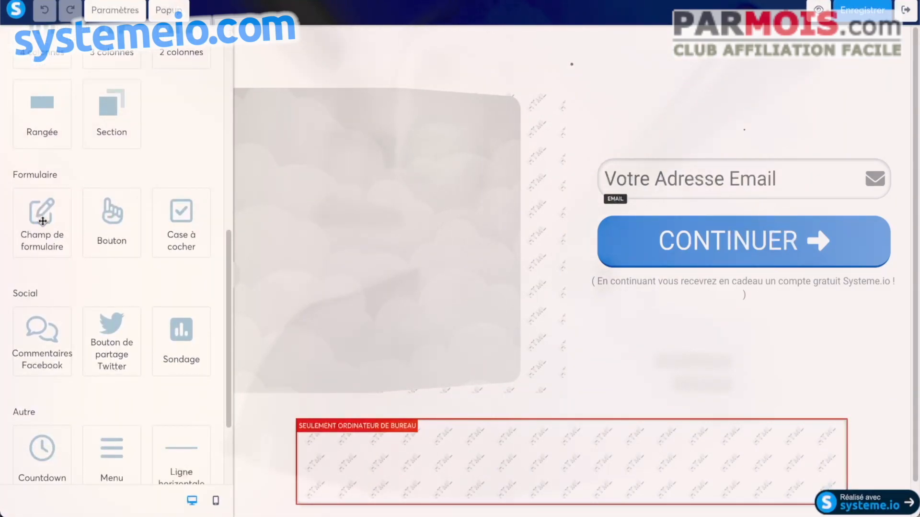
# Step: Add a form field above the email field and set its data type to Prénom
pyautogui.moveTo(43, 221); pyautogui.dragTo(737, 165)
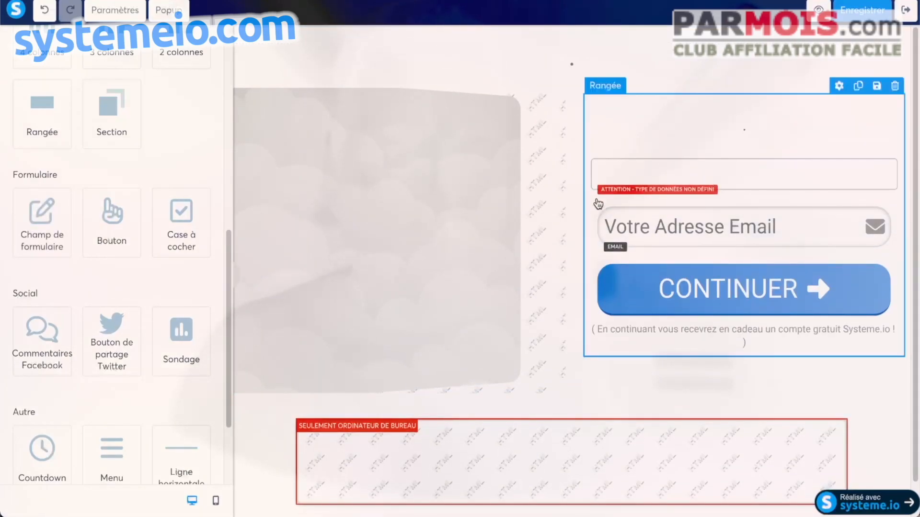
pyautogui.click(640, 162)
pyautogui.click(195, 94)
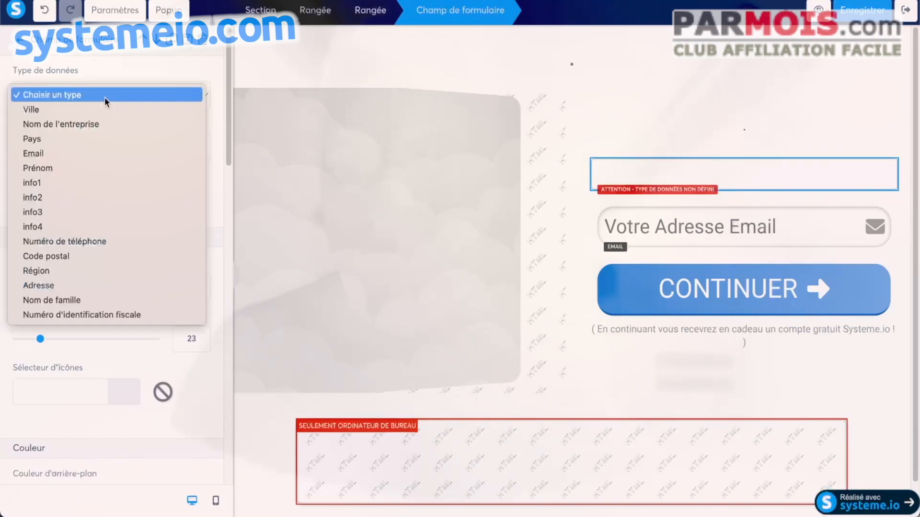
pyautogui.click(67, 169)
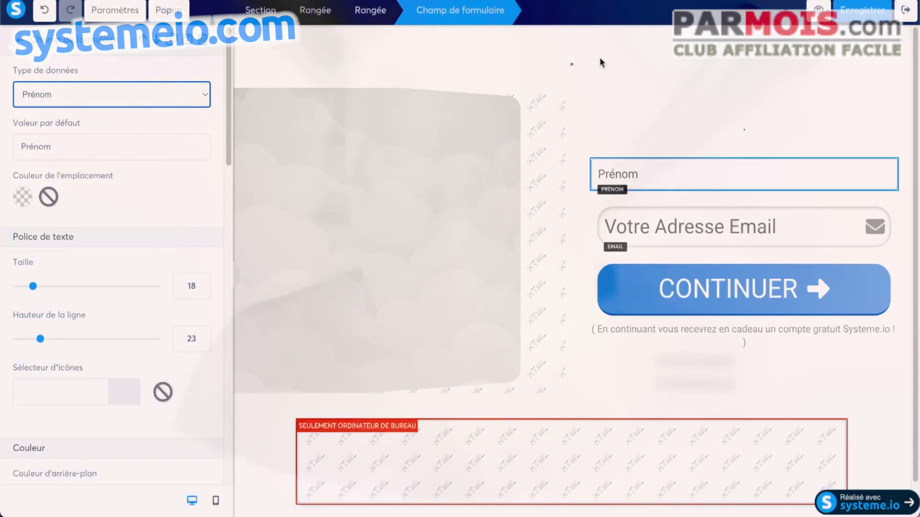
pyautogui.click(568, 266)
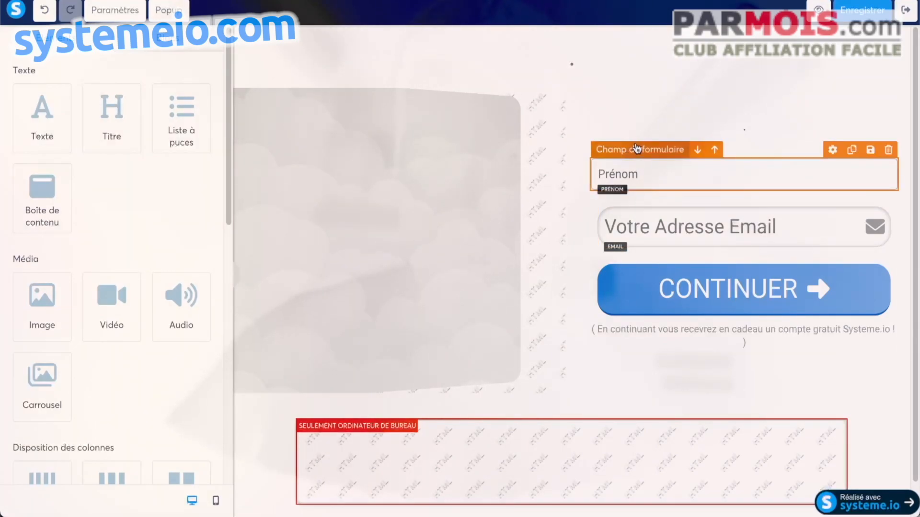
# Step: Delete the newly added Prénom form field
pyautogui.click(641, 151)
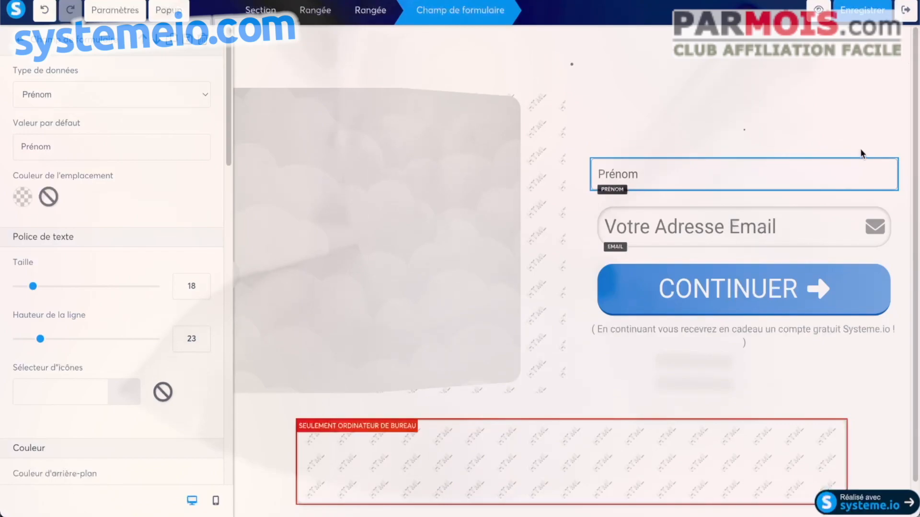
pyautogui.press('Escape')
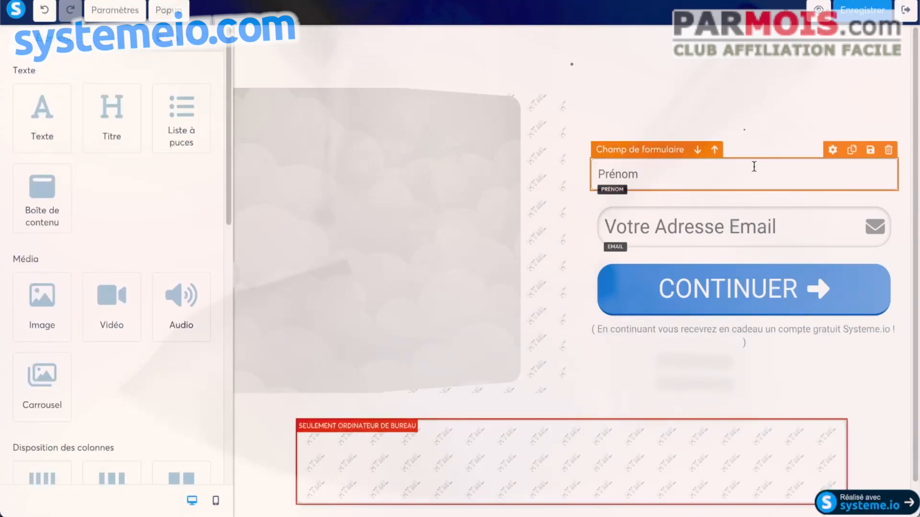
pyautogui.click(889, 151)
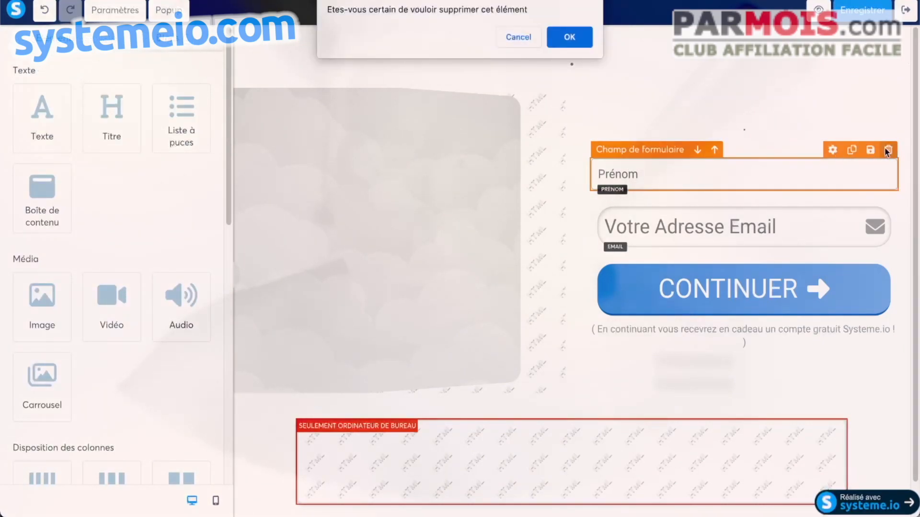
pyautogui.click(569, 36)
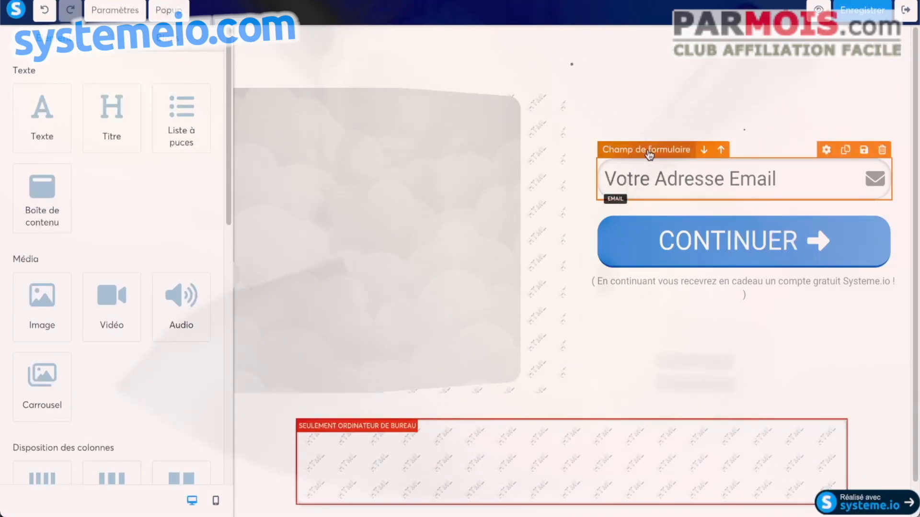
# Step: Duplicate the email field and set the copy's data type to Prénom
pyautogui.click(846, 151)
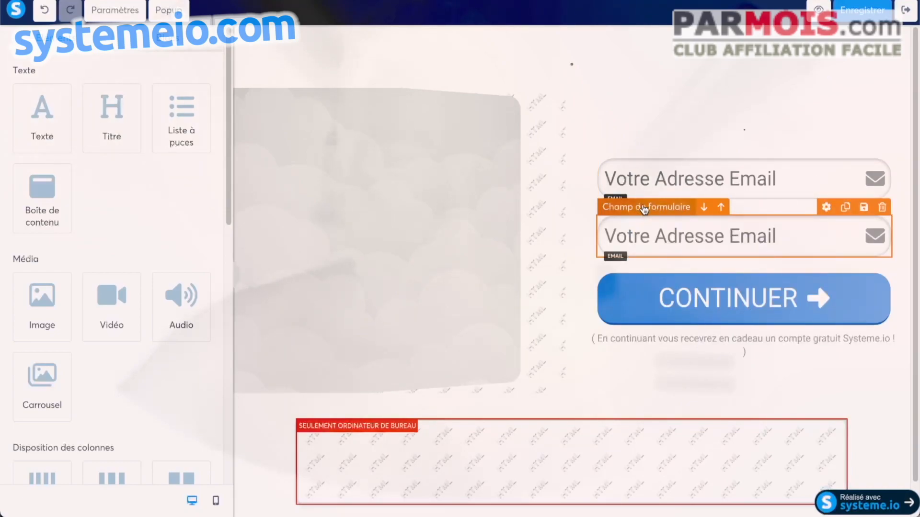
pyautogui.click(651, 207)
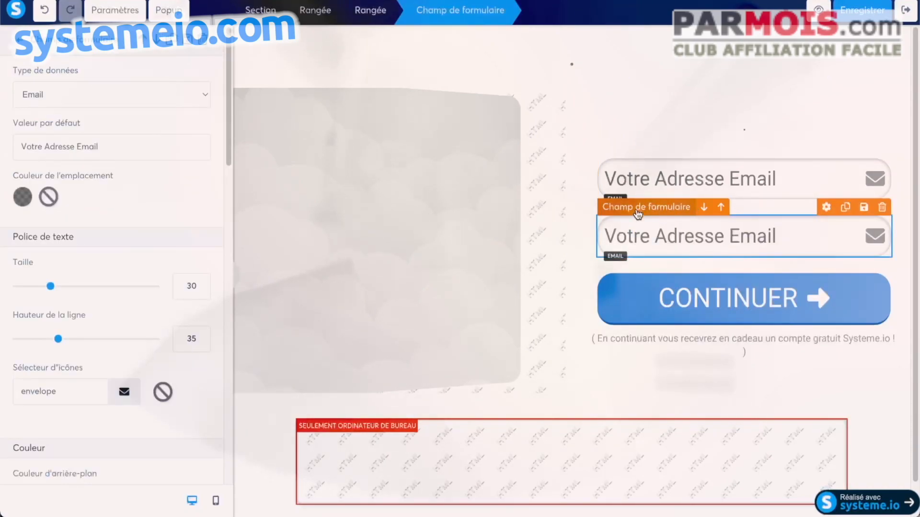
pyautogui.click(129, 97)
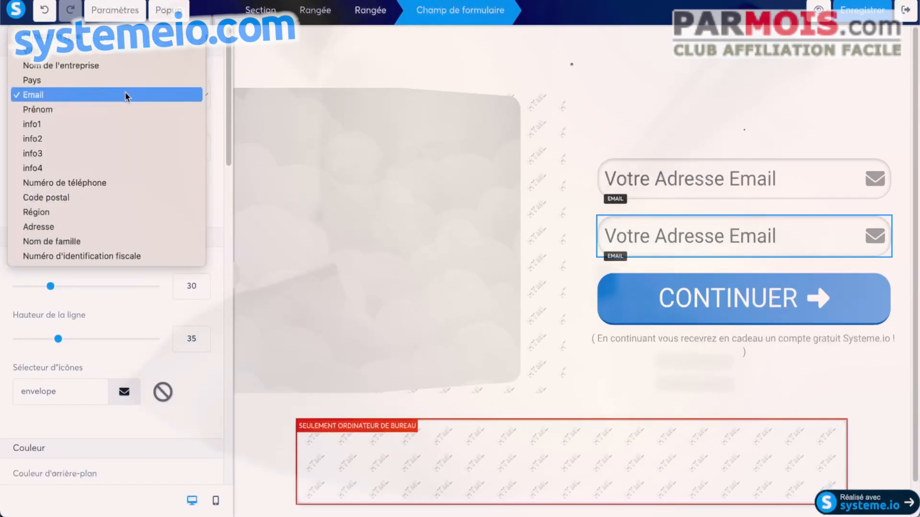
pyautogui.click(111, 109)
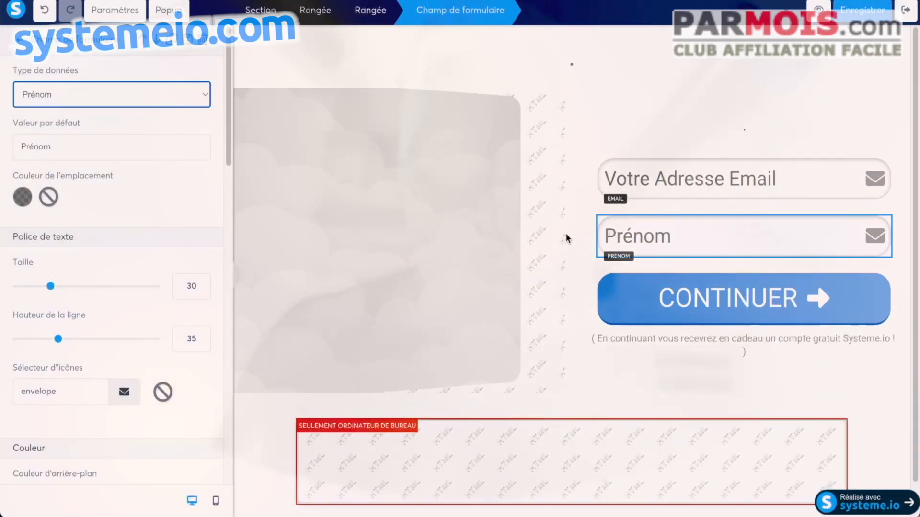
pyautogui.click(549, 240)
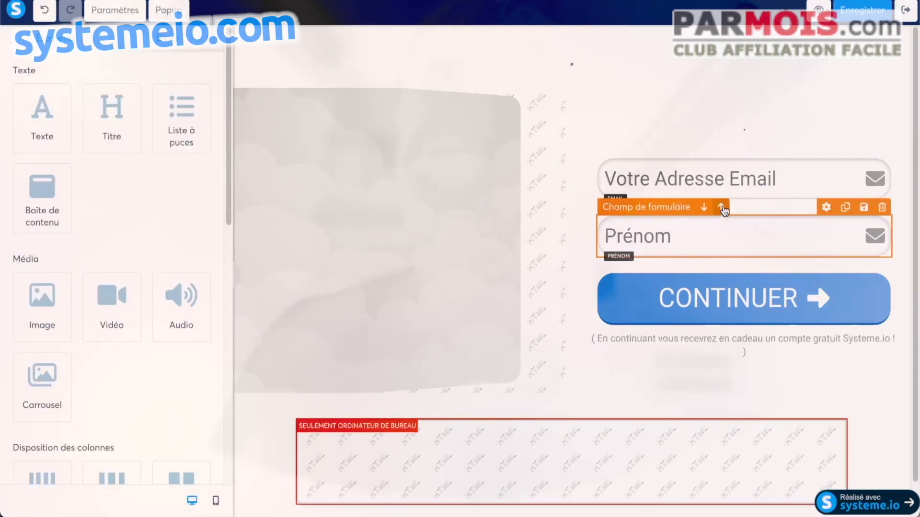
# Step: Move the Prénom field above the email field and set its default value to "Votre Prénom"
pyautogui.click(721, 207)
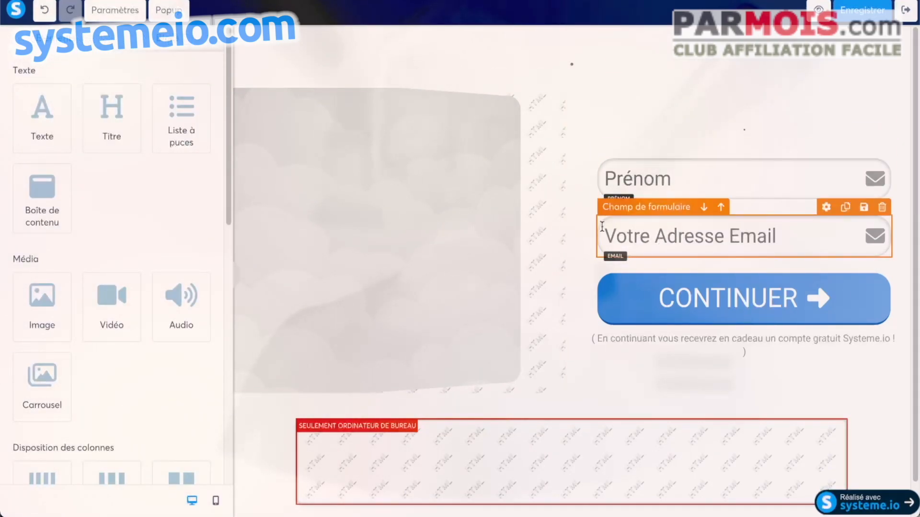
pyautogui.click(641, 151)
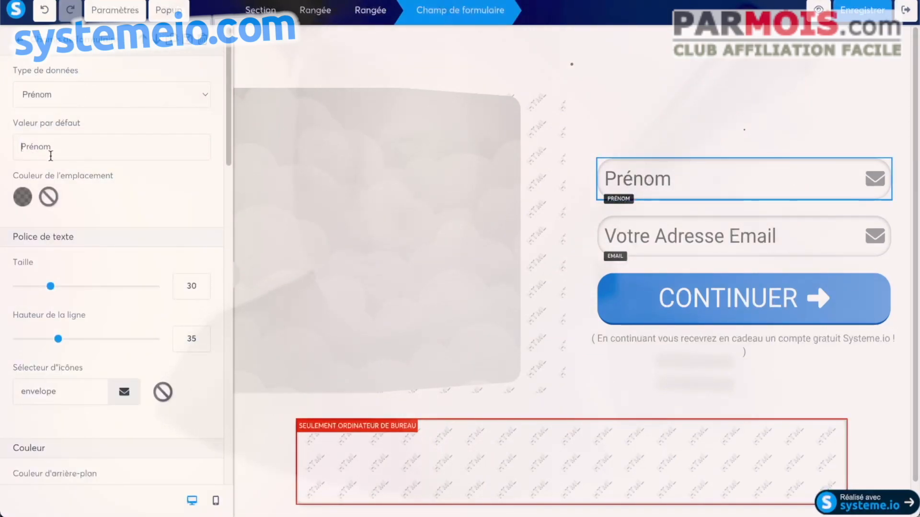
pyautogui.write('Votre')
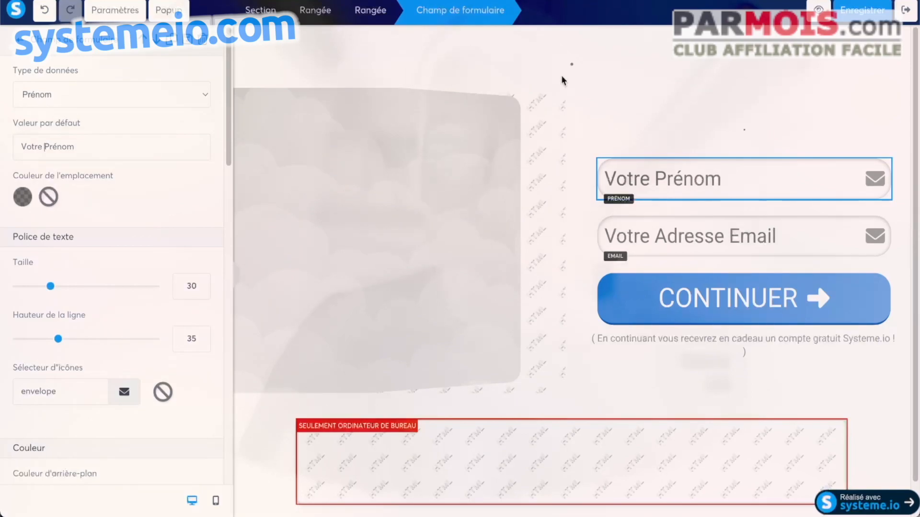
pyautogui.click(379, 54)
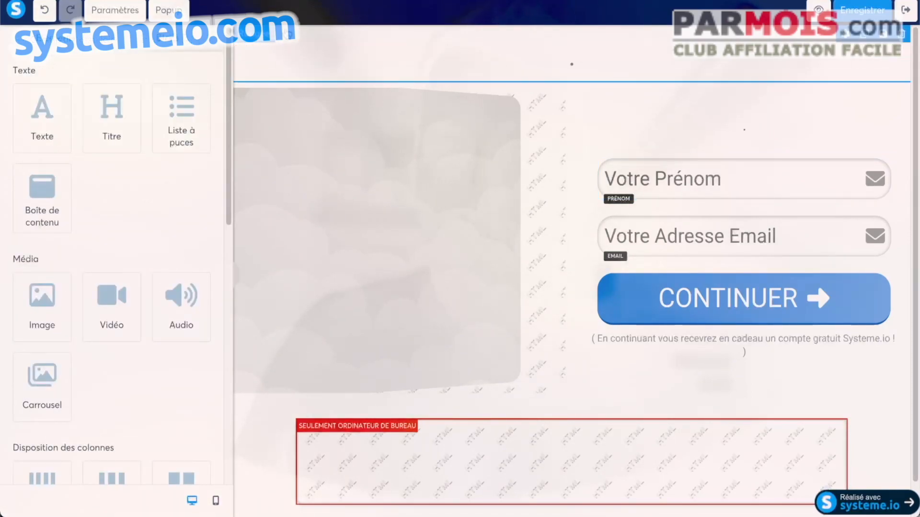
# Step: Set the page background image to afacilebluebackground.png from the uploaded images
pyautogui.click(112, 12)
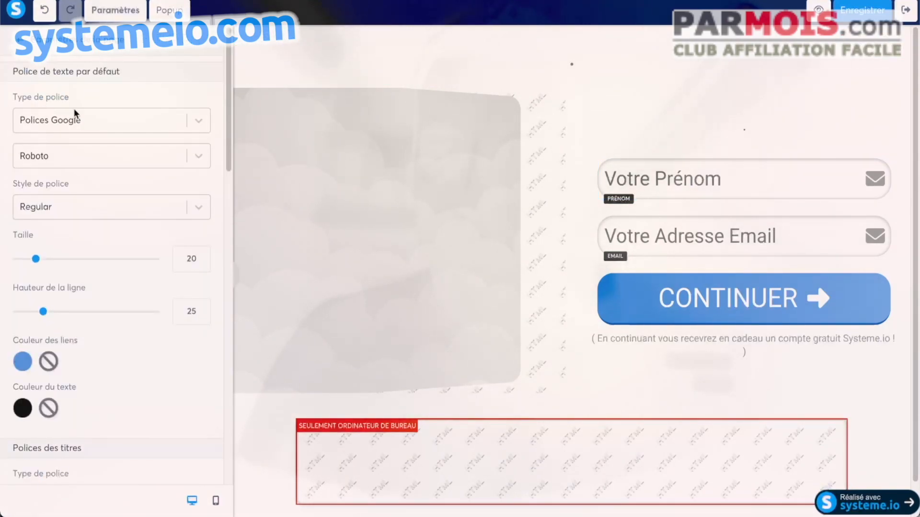
pyautogui.scroll(-8, 154, 122)
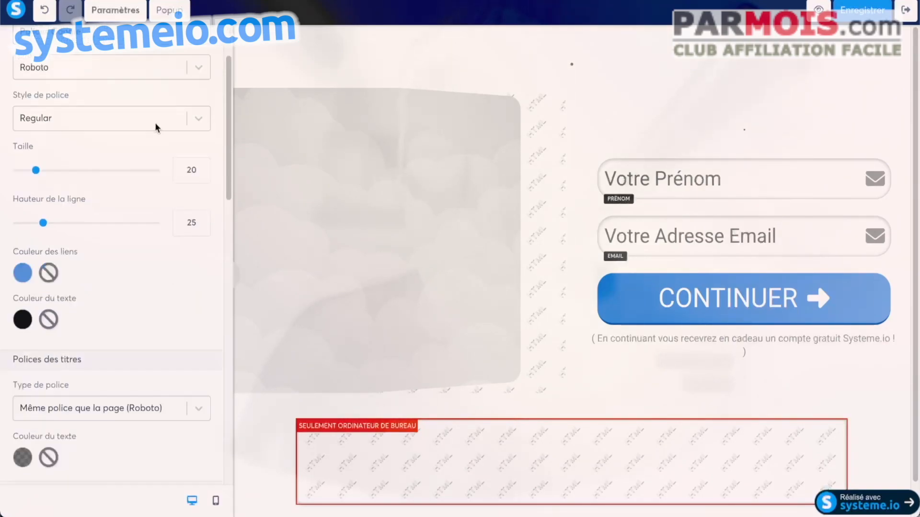
pyautogui.scroll(-4, 166, 139)
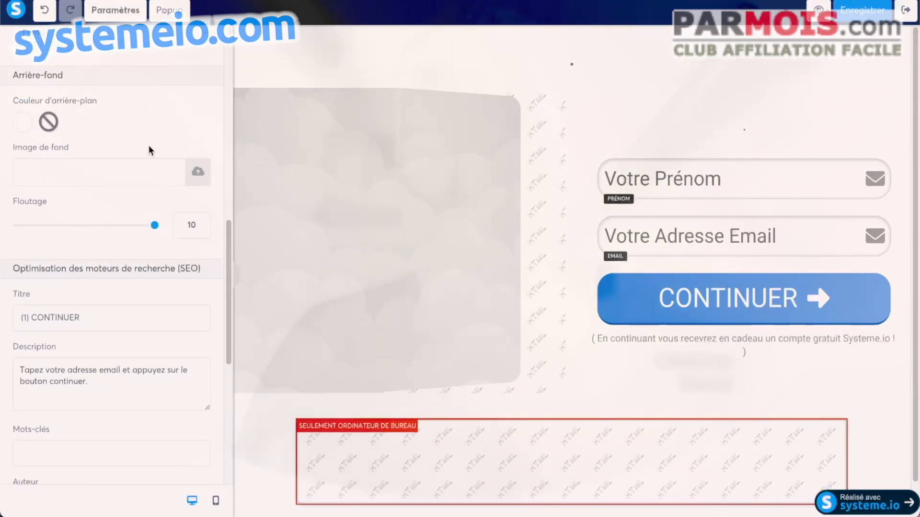
pyautogui.click(198, 177)
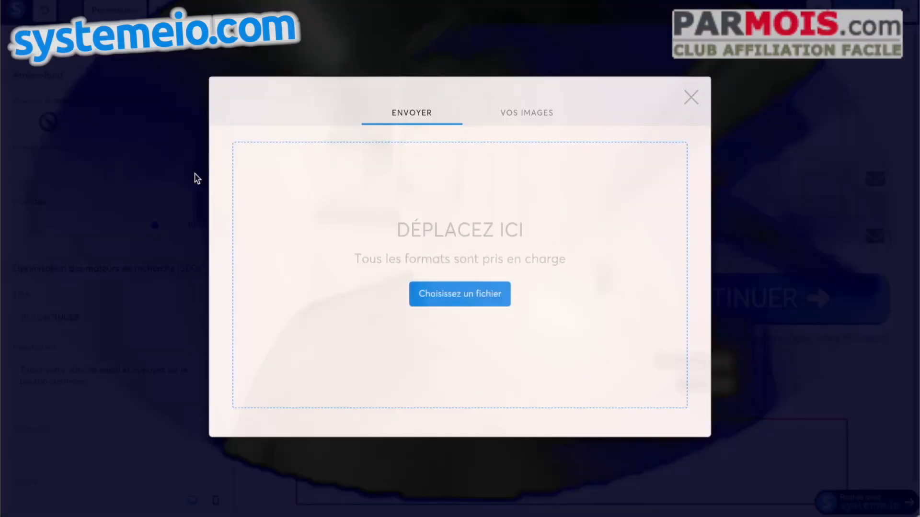
pyautogui.click(493, 115)
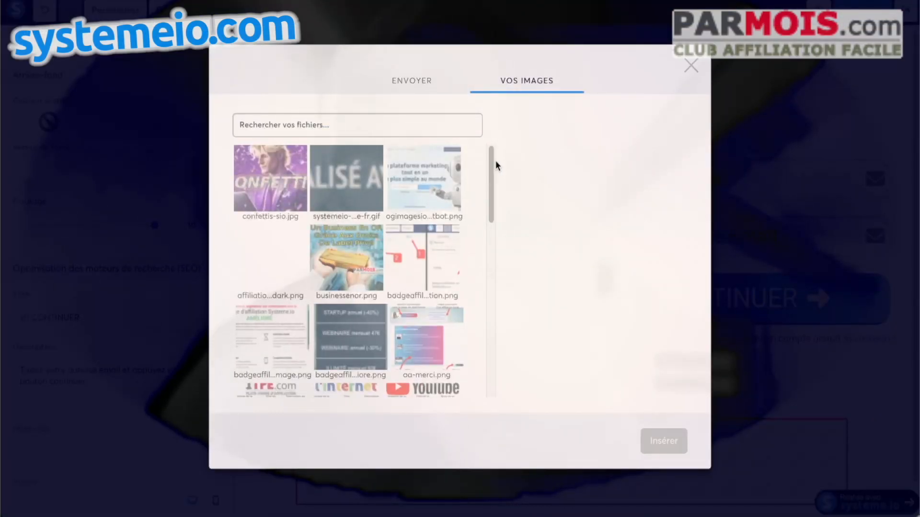
pyautogui.moveTo(493, 163); pyautogui.dragTo(490, 353)
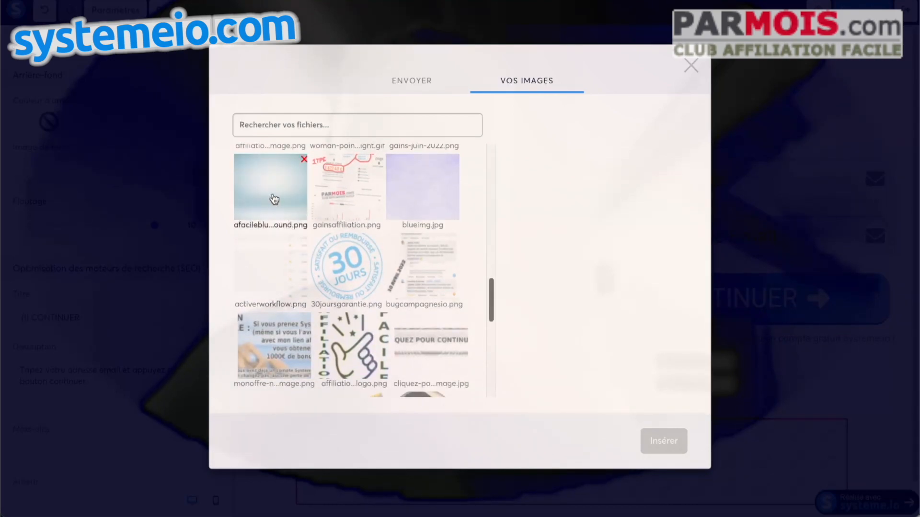
pyautogui.click(272, 193)
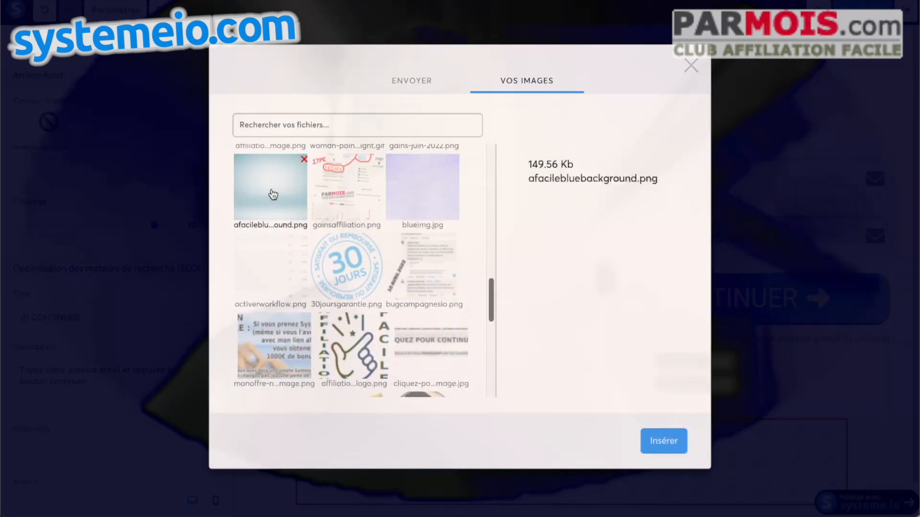
pyautogui.click(667, 444)
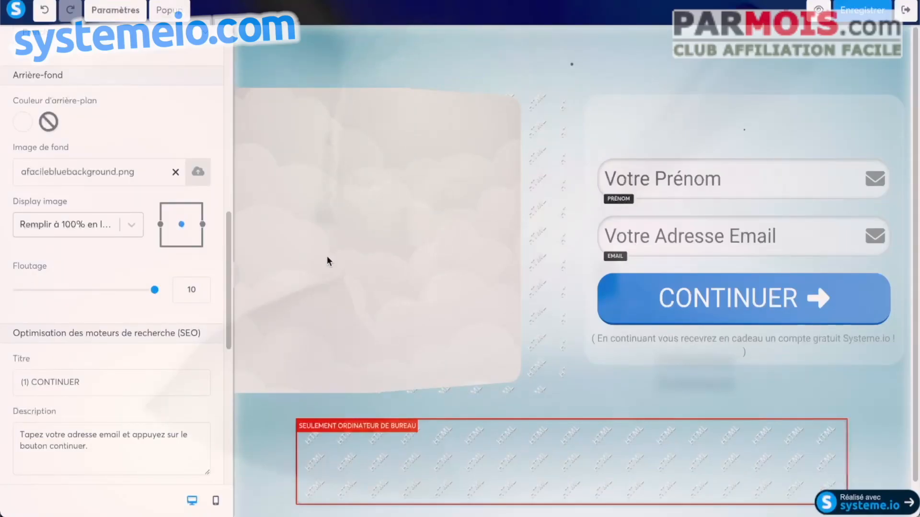
pyautogui.click(133, 225)
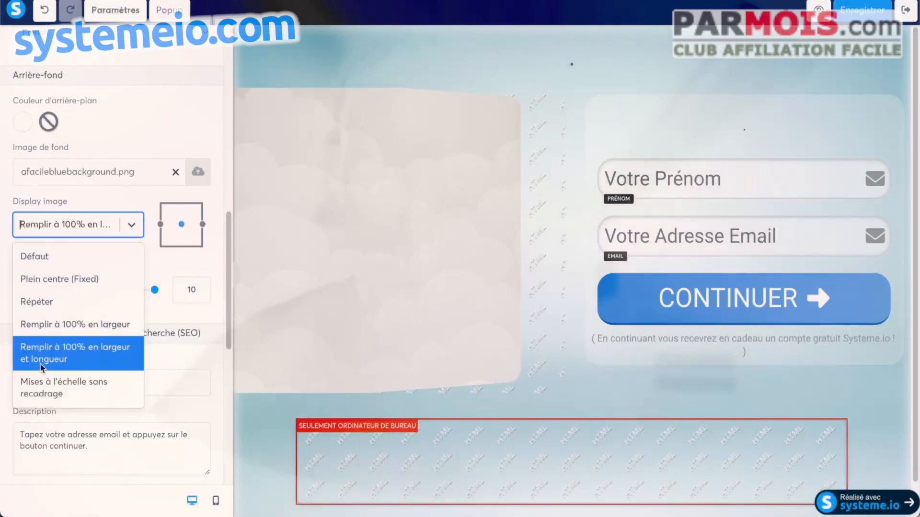
pyautogui.click(209, 108)
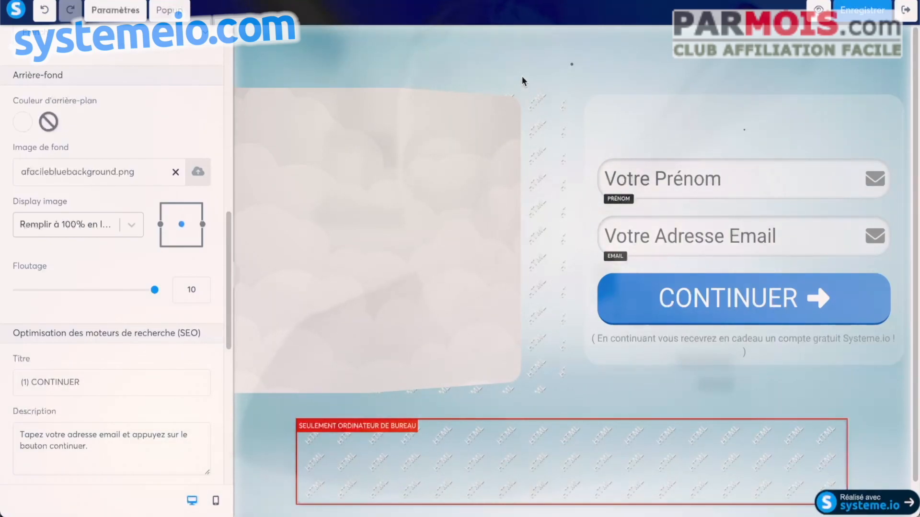
# Step: Examine the page layout and the page settings' tracking and header code options
pyautogui.click(528, 179)
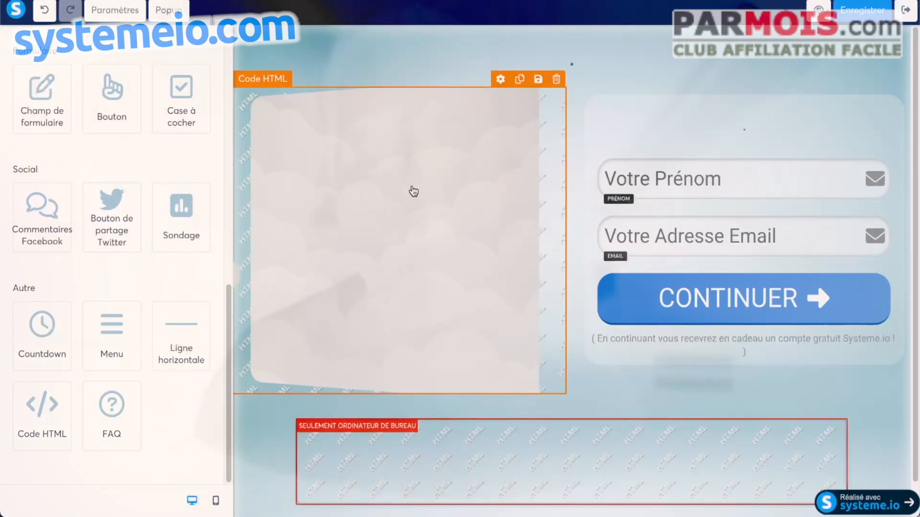
pyautogui.scroll(-1, 580, 387)
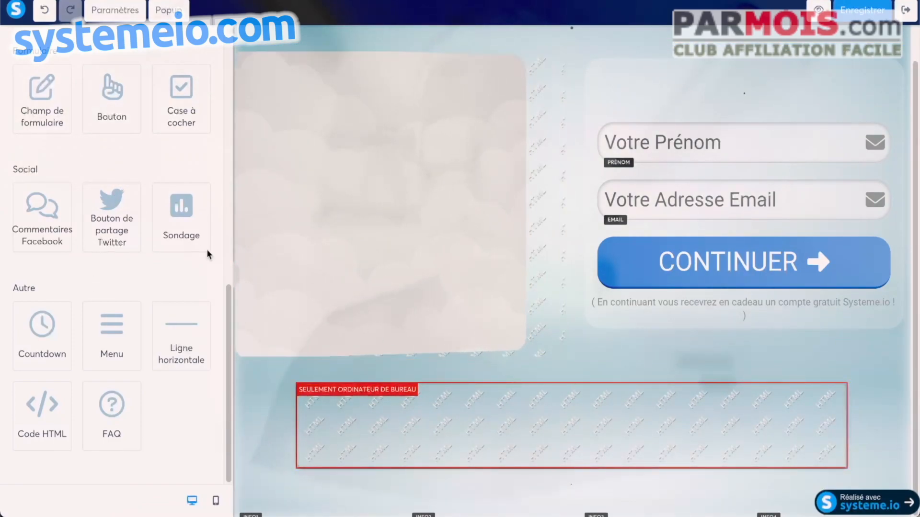
pyautogui.scroll(1, 146, 241)
pyautogui.scroll(3, 146, 241)
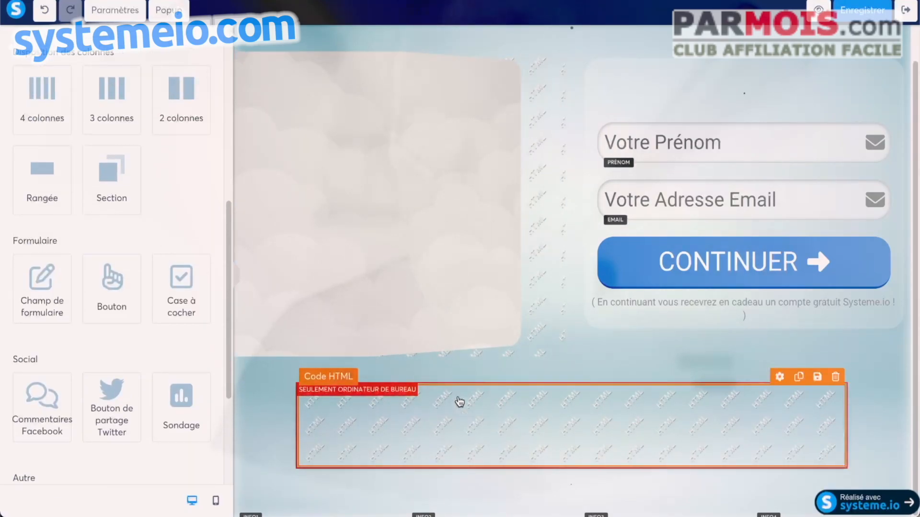
pyautogui.scroll(-15, 133, 222)
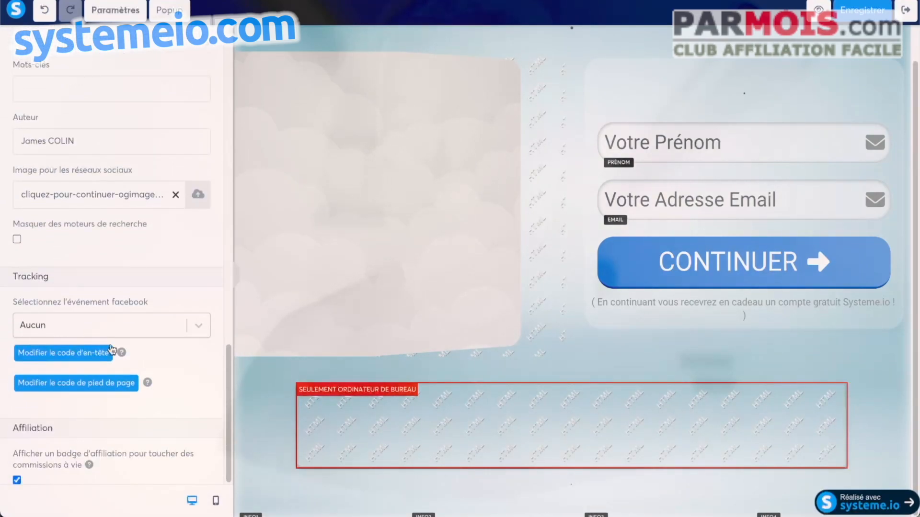
pyautogui.click(96, 356)
pyautogui.scroll(-10, 366, 190)
pyautogui.scroll(10, 366, 189)
pyautogui.press('Escape')
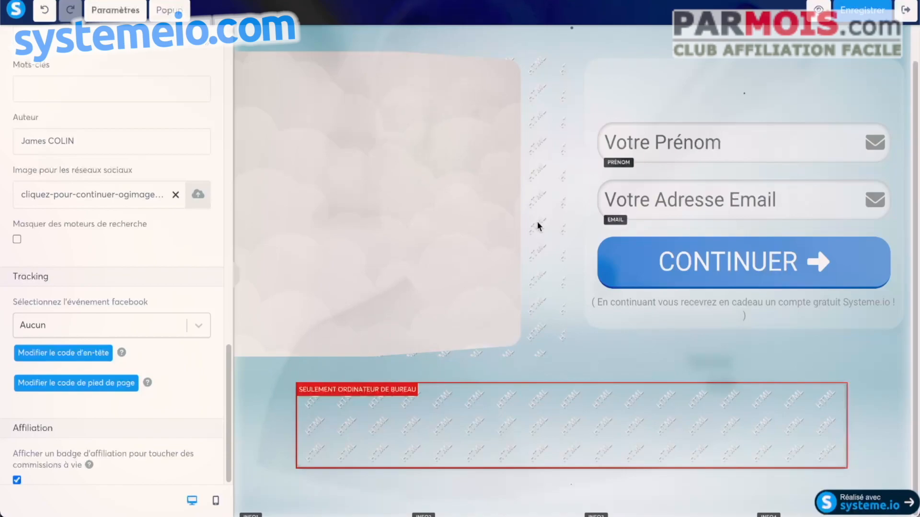
# Step: Inspect the CONTINUER button's settings
pyautogui.click(703, 267)
pyautogui.click(618, 228)
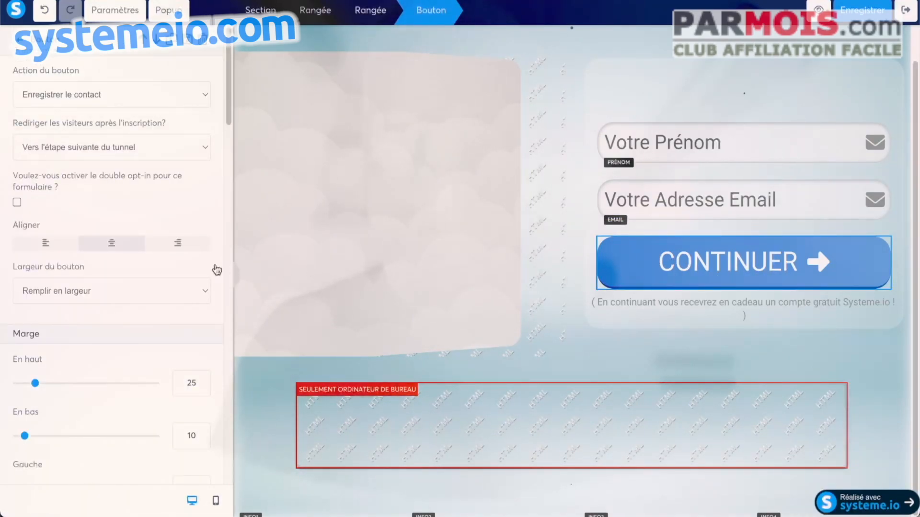
pyautogui.scroll(-10, 176, 168)
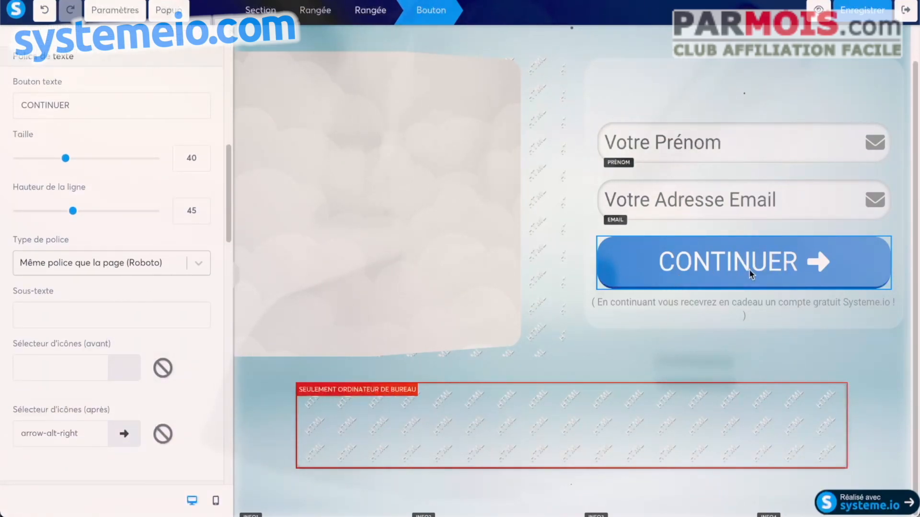
pyautogui.scroll(-3, 142, 231)
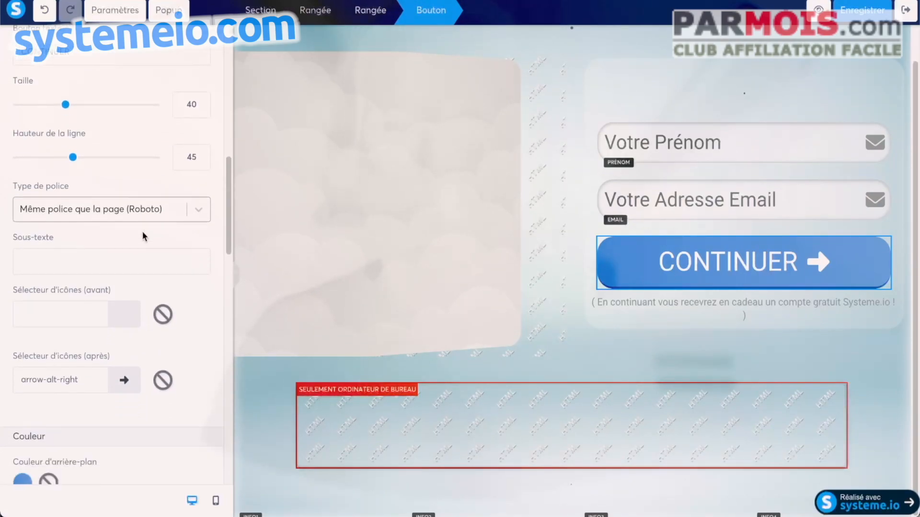
pyautogui.scroll(-4, 144, 231)
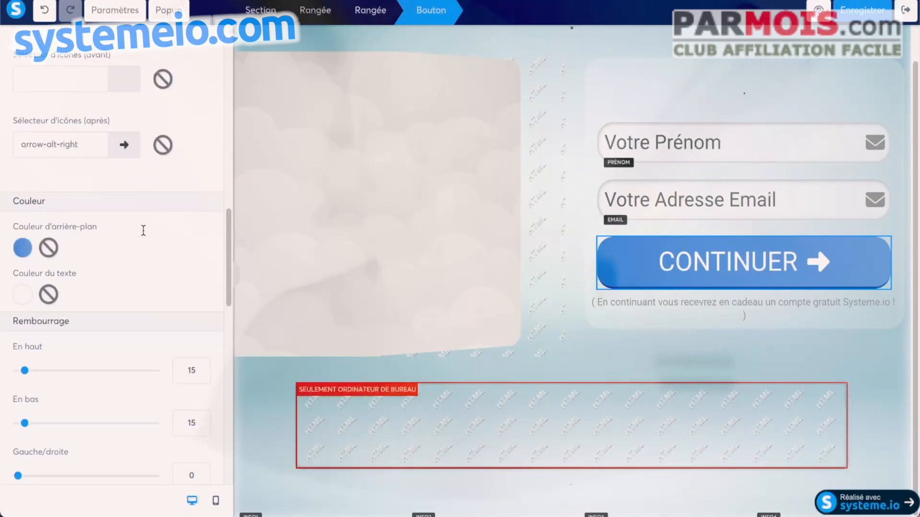
pyautogui.click(616, 46)
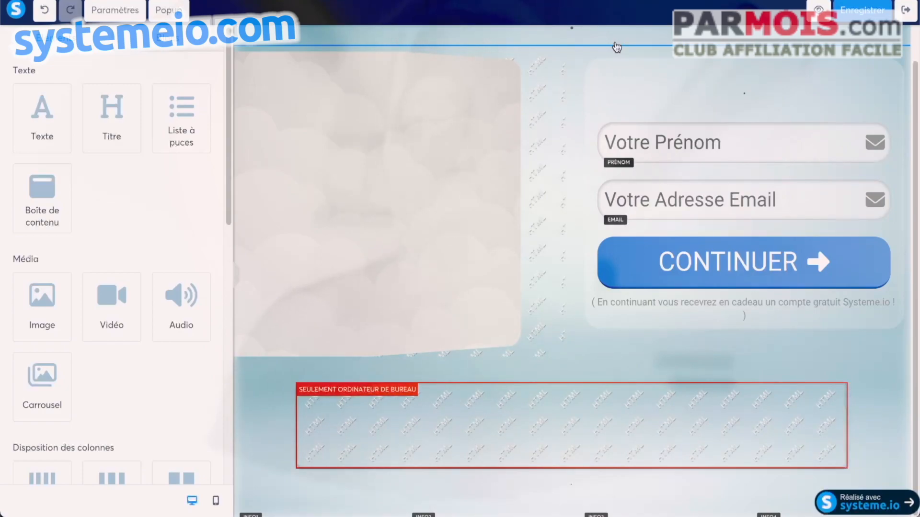